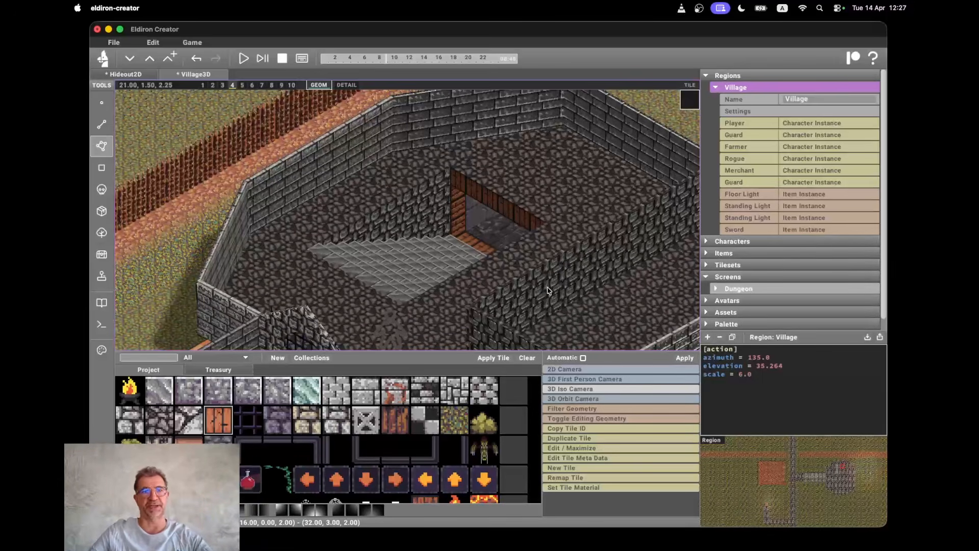
Step: In the Hideout2D project, paint a horizontal row of five barrel tiles north of the fenced field with the Rect tool
click(125, 74)
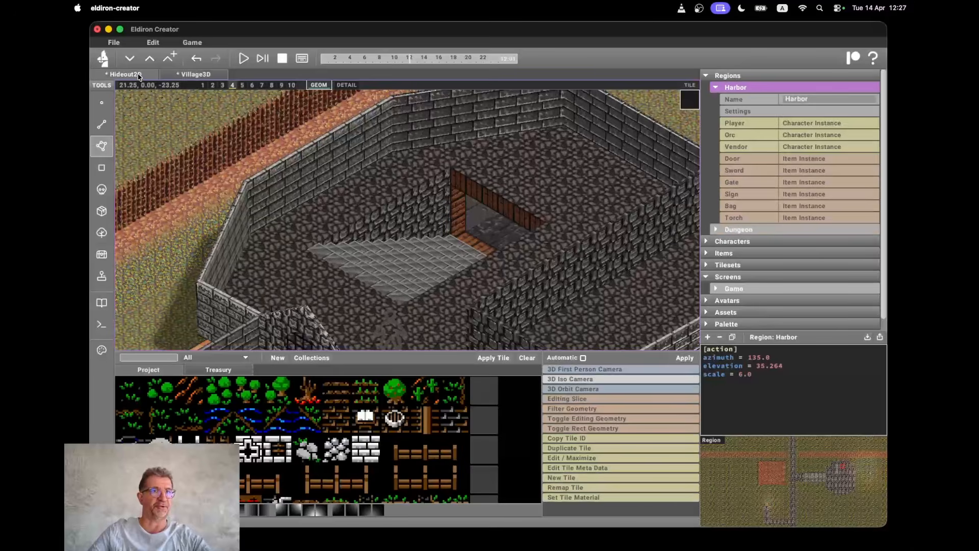
click(138, 76)
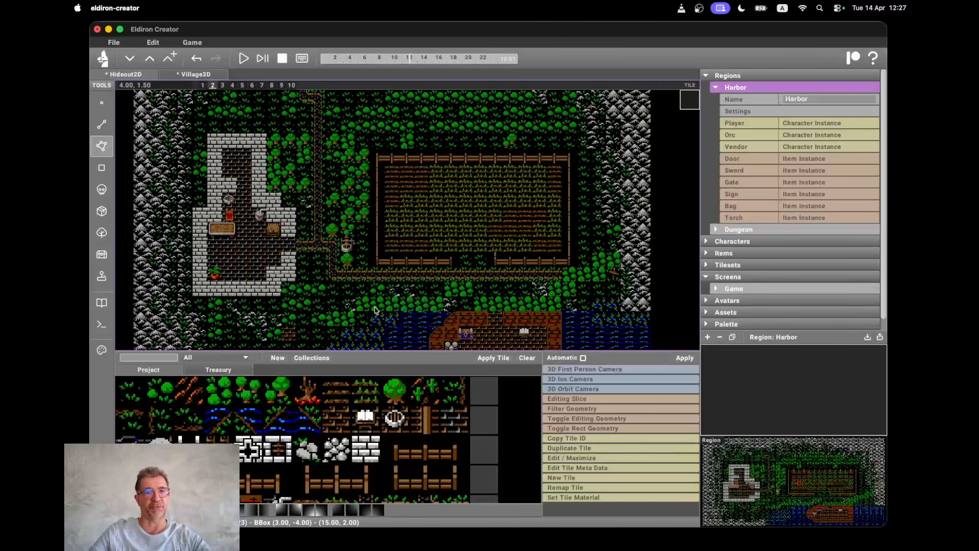
click(365, 419)
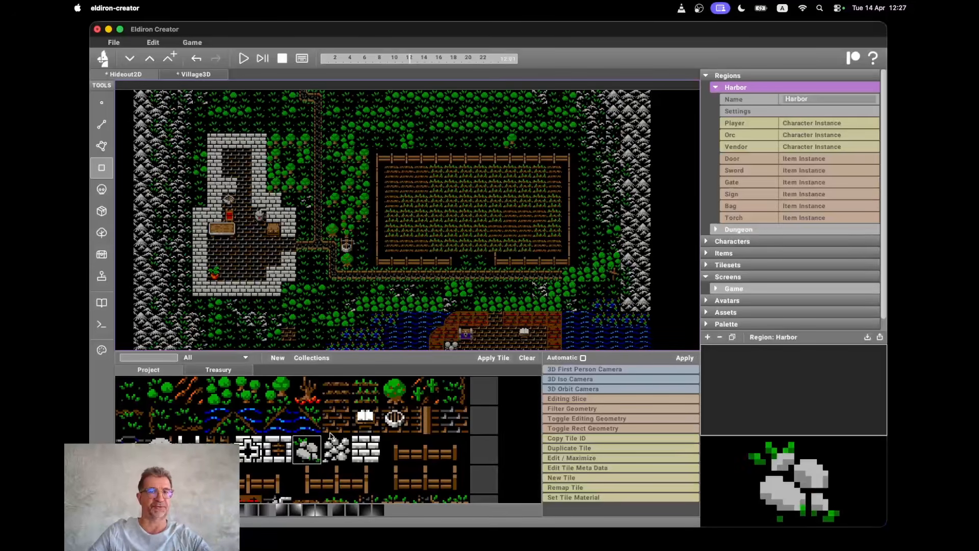
click(394, 419)
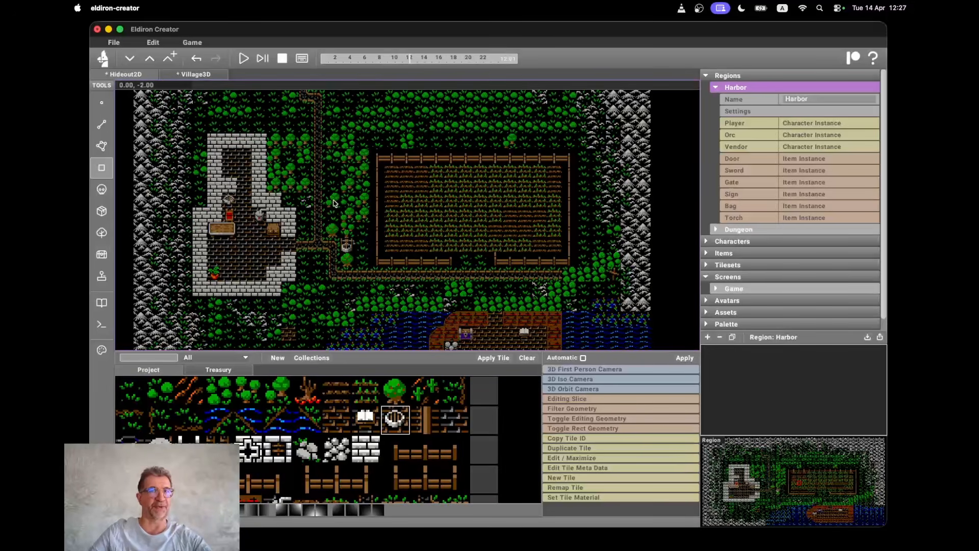
key(super+g)
drag(405, 125, 466, 125)
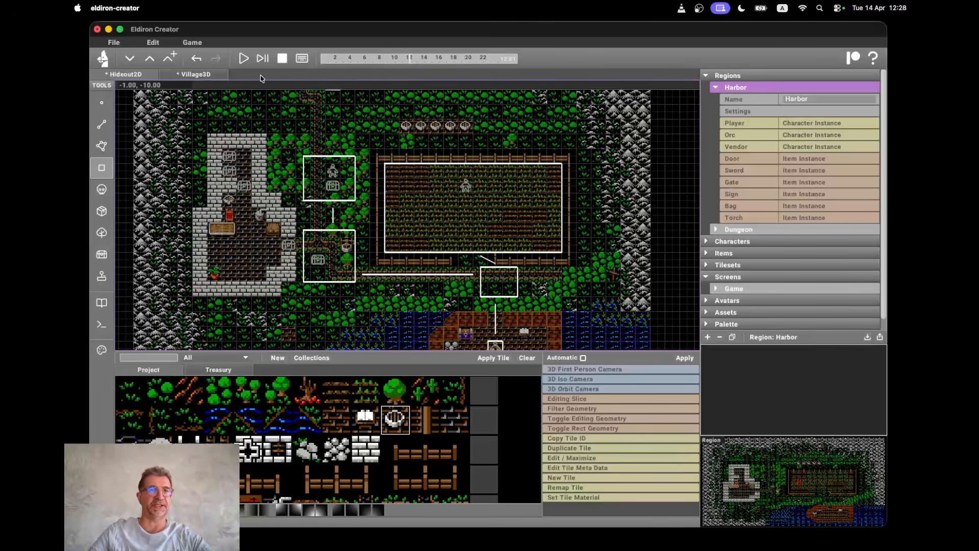
Step: In the Village3D project, apply the cracked stone tile to one square of the timber house's front wall beside the entrance
click(196, 74)
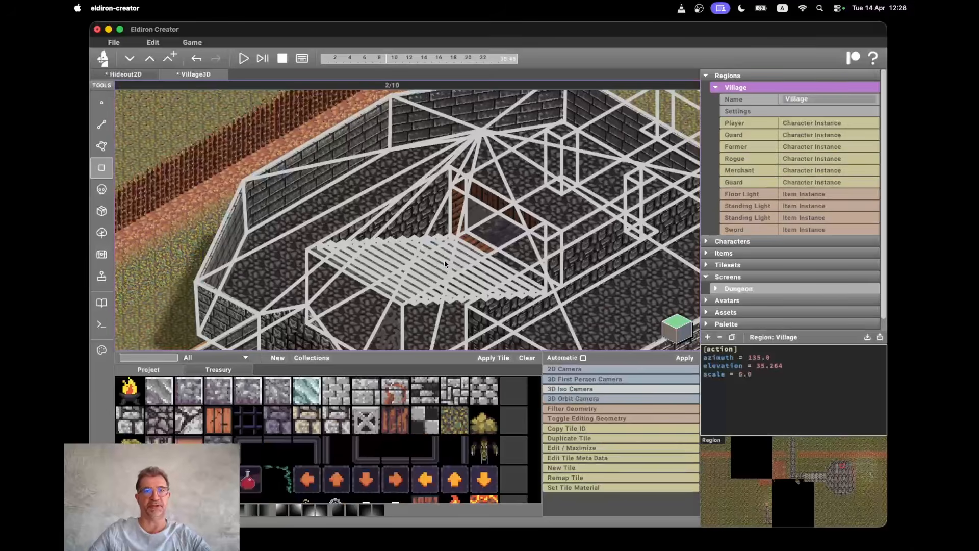
drag(766, 517, 772, 501)
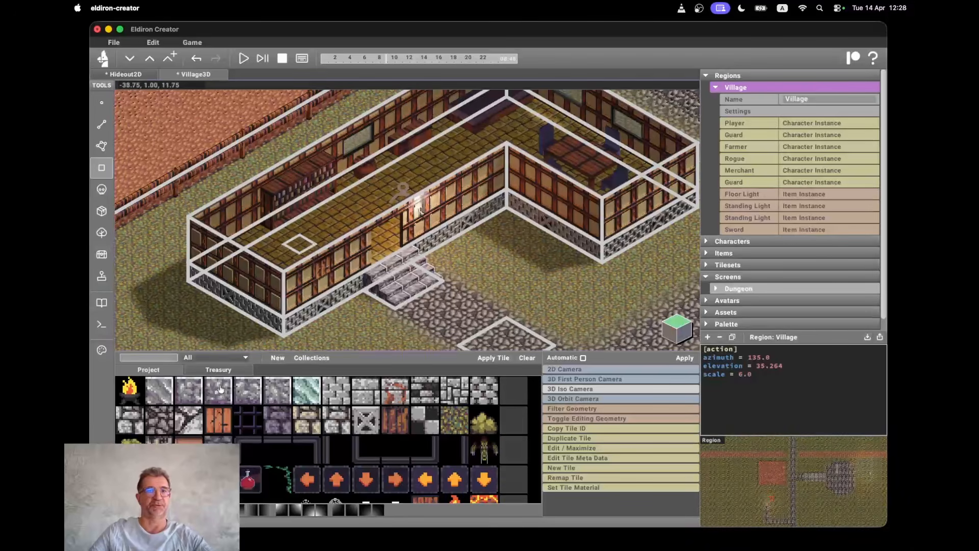
click(191, 422)
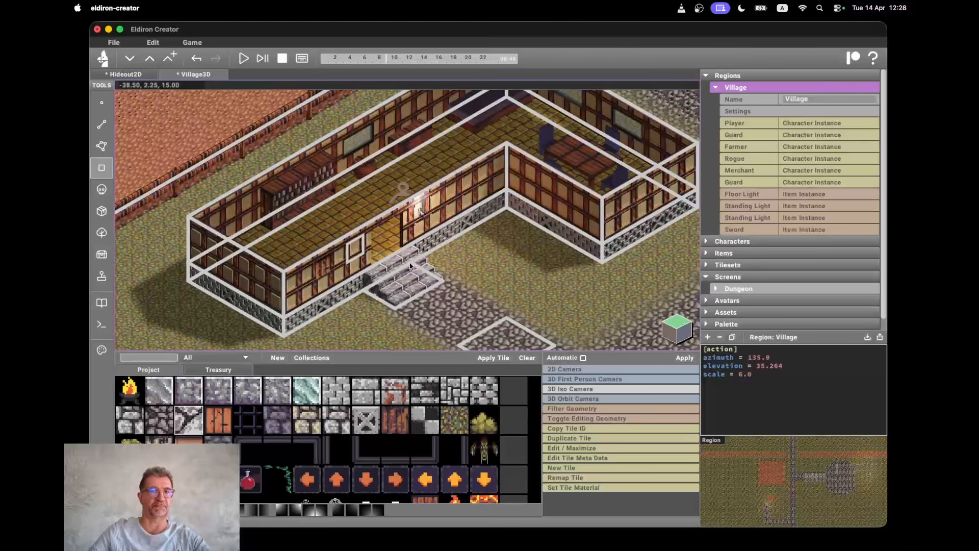
click(356, 254)
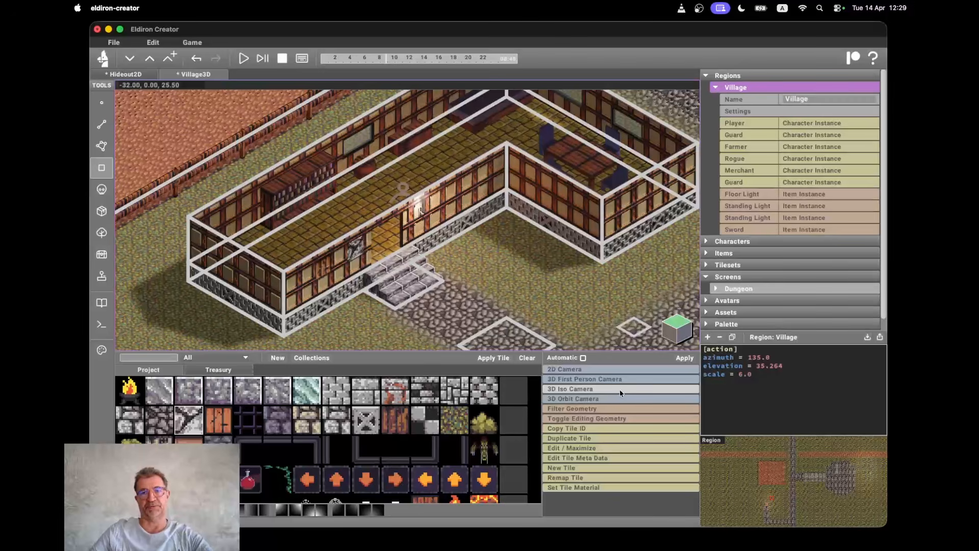
Step: View the village through the 3D First Person and 3D Orbit cameras, toggling the editing geometry, and return to the 3D Iso Camera
click(602, 379)
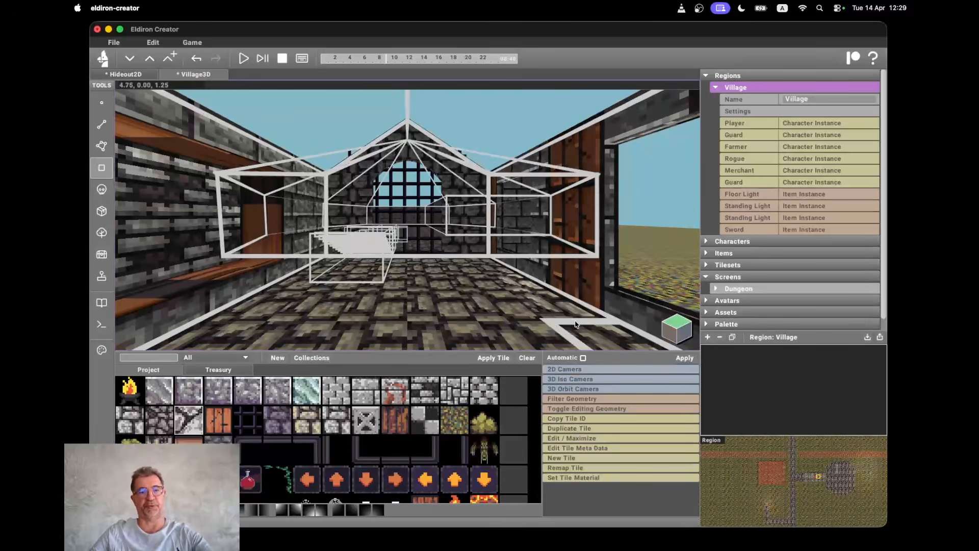
key(super+comma)
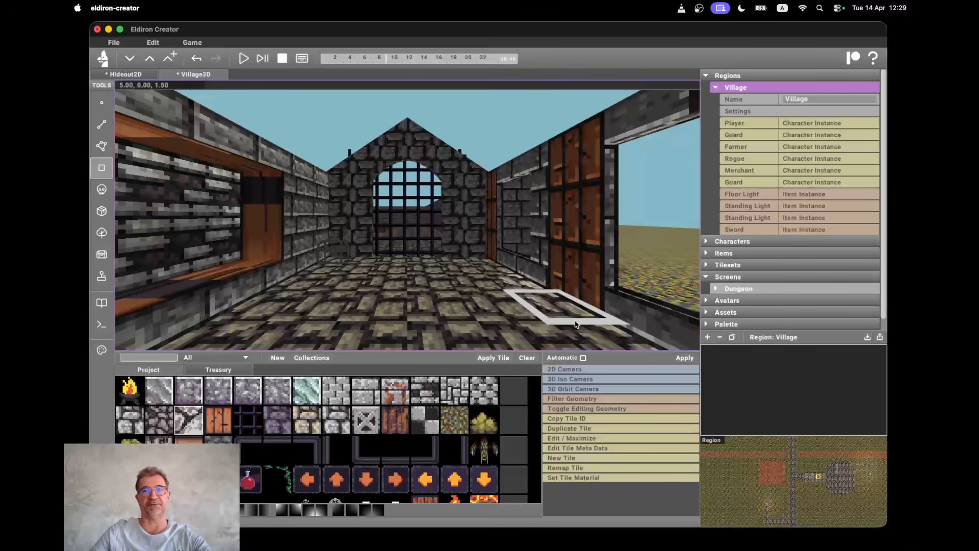
key(super+comma)
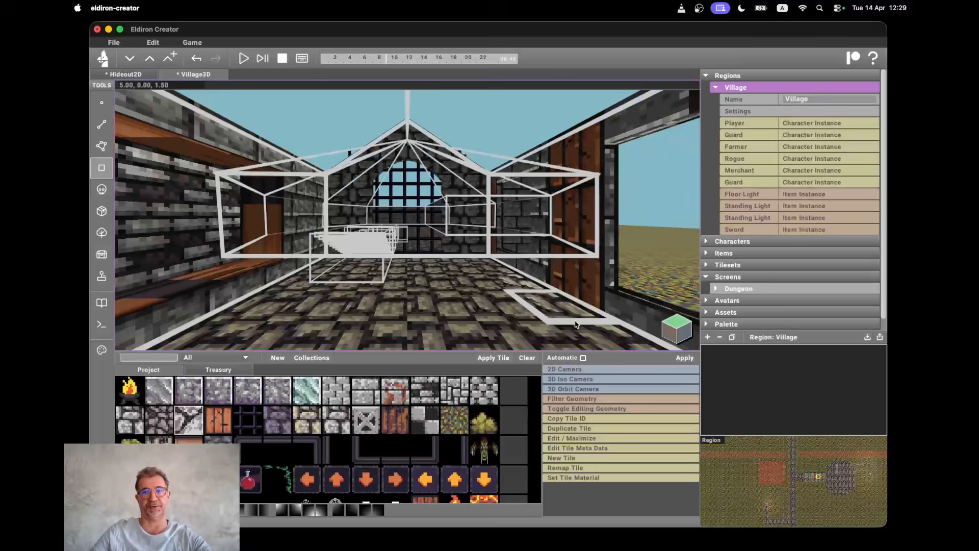
click(572, 391)
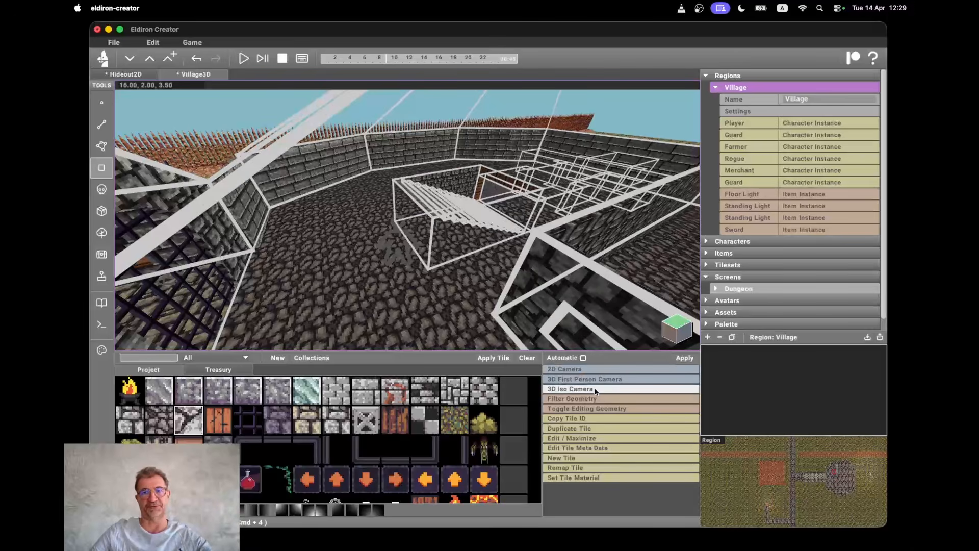
click(594, 389)
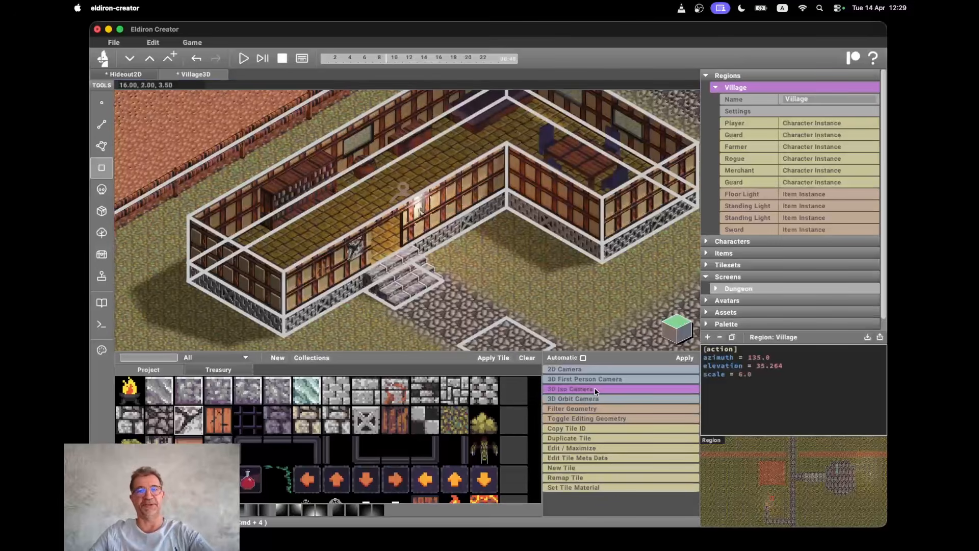
Step: Set the 3D Iso Camera's azimuth to 90.0 and apply it
click(761, 357)
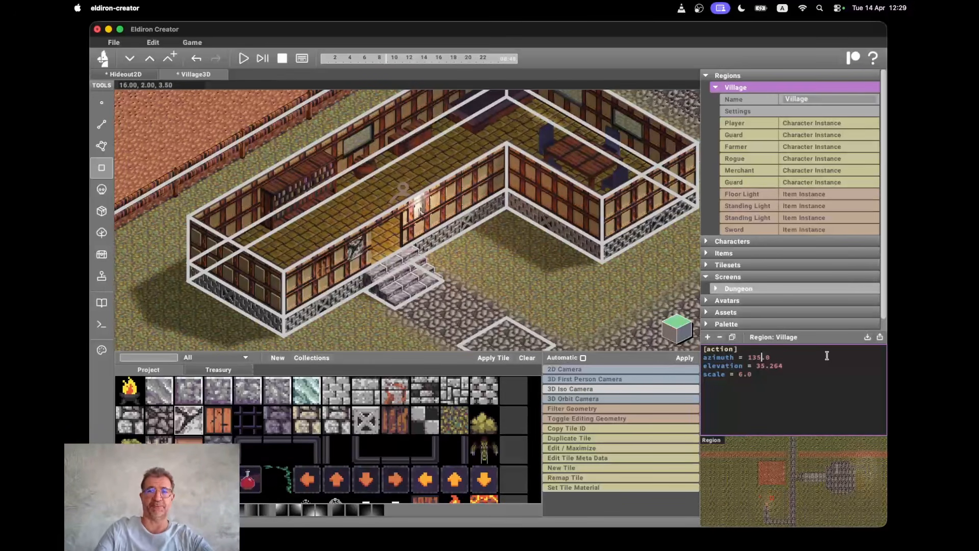
key(BackSpace)
key(BackSpace)
key(BackSpace)
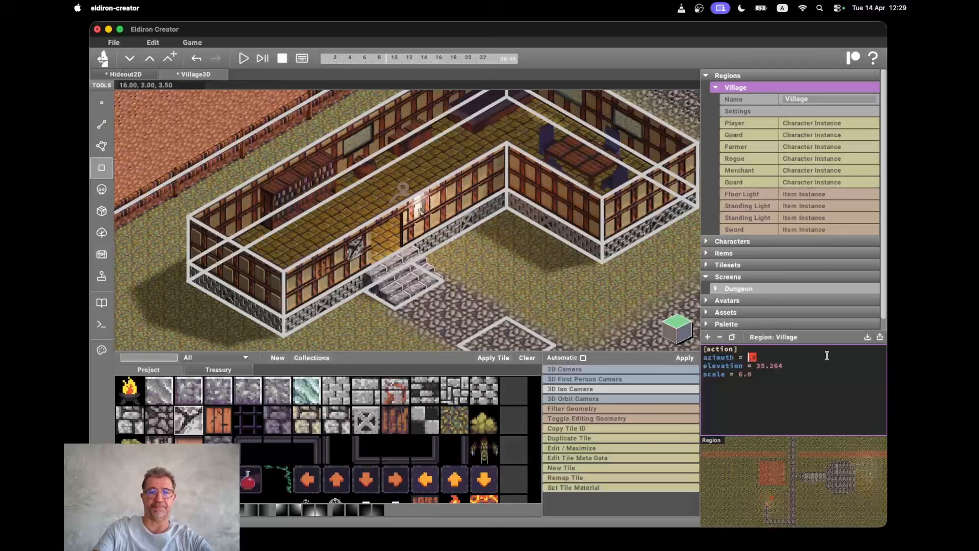
text(90)
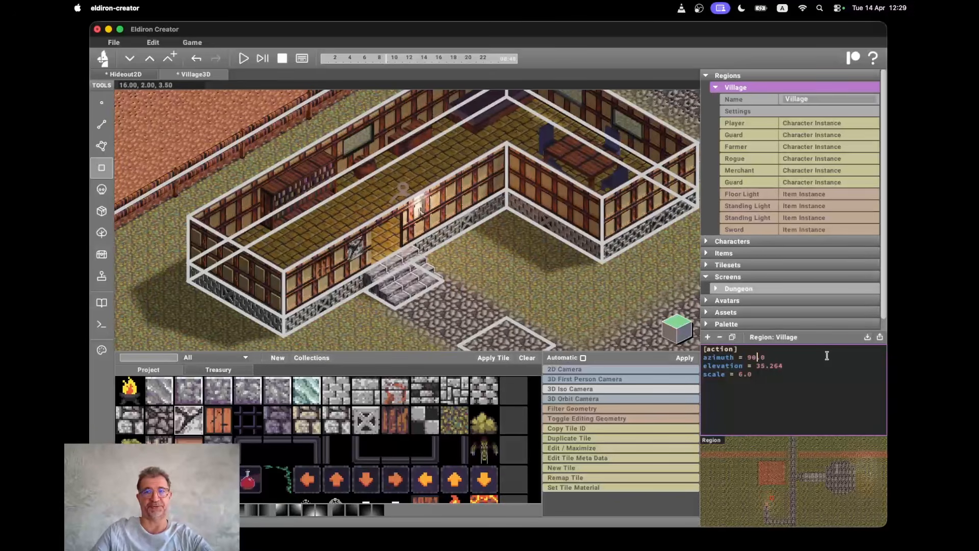
click(692, 359)
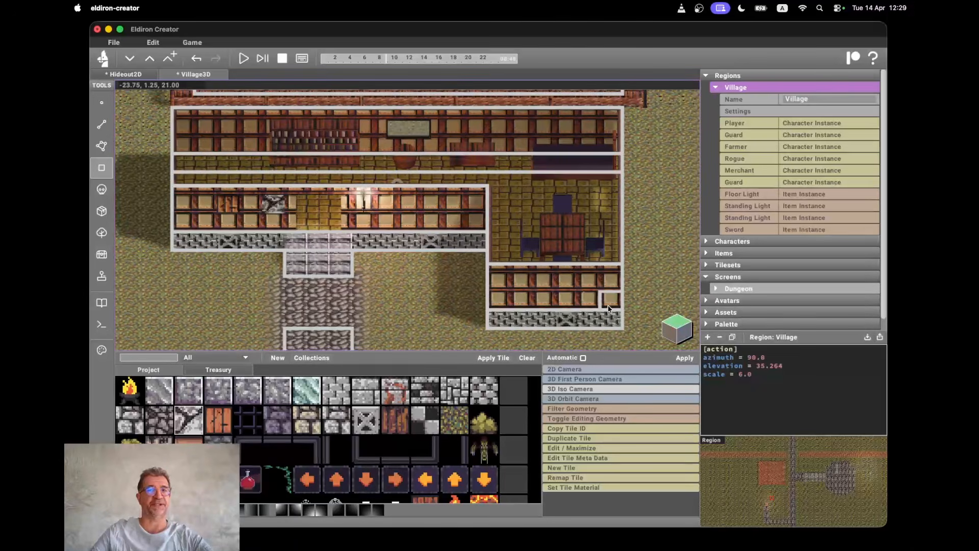
Step: Hide the editing geometry overlay around the timber house
scroll(538, 275, left, 3)
scroll(538, 274, down, 2)
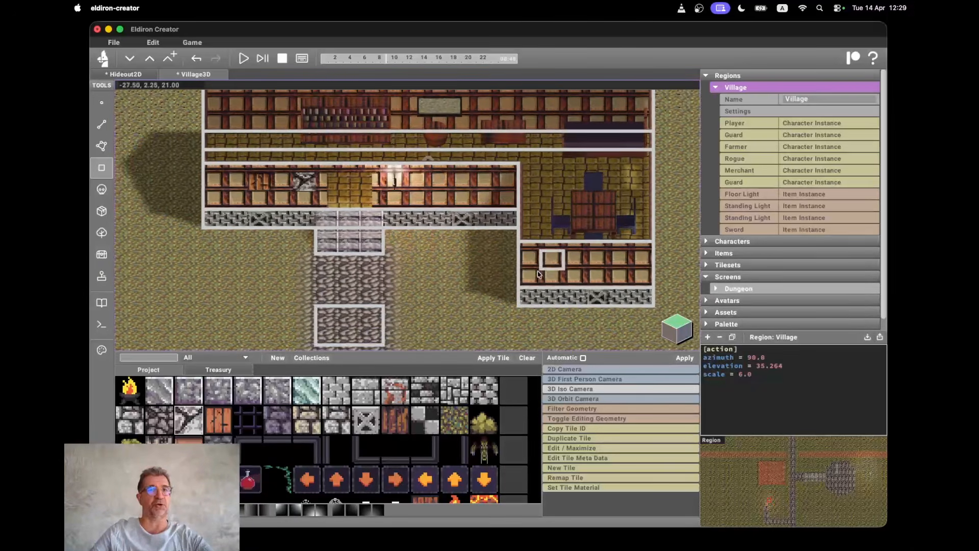
scroll(538, 274, up, 4)
scroll(538, 275, up, 2)
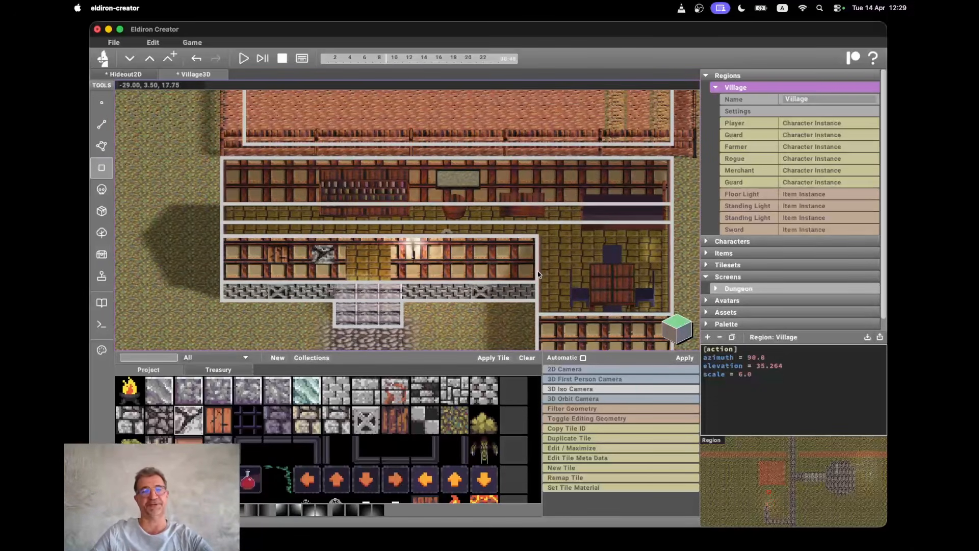
scroll(538, 275, down, 5)
scroll(538, 275, right, 4)
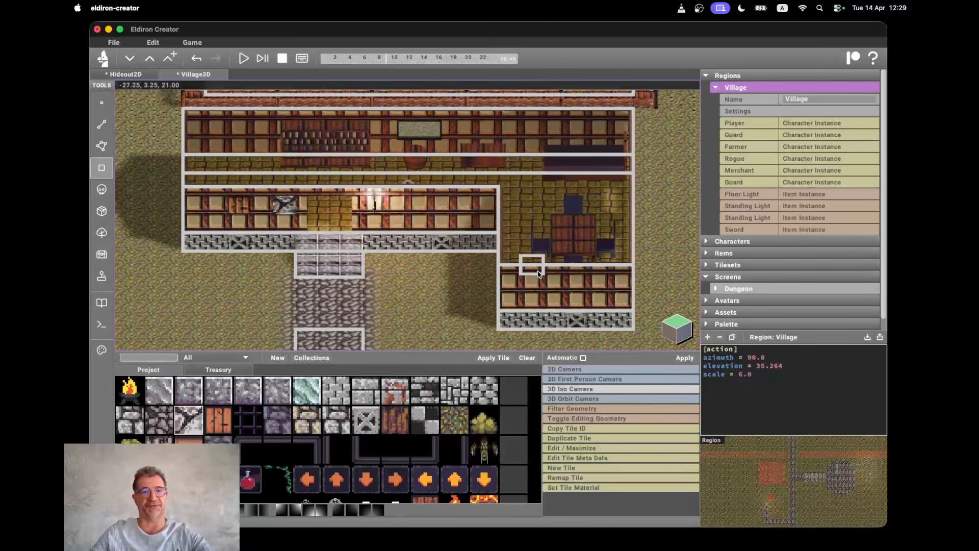
key(super+g)
scroll(538, 274, up, 3)
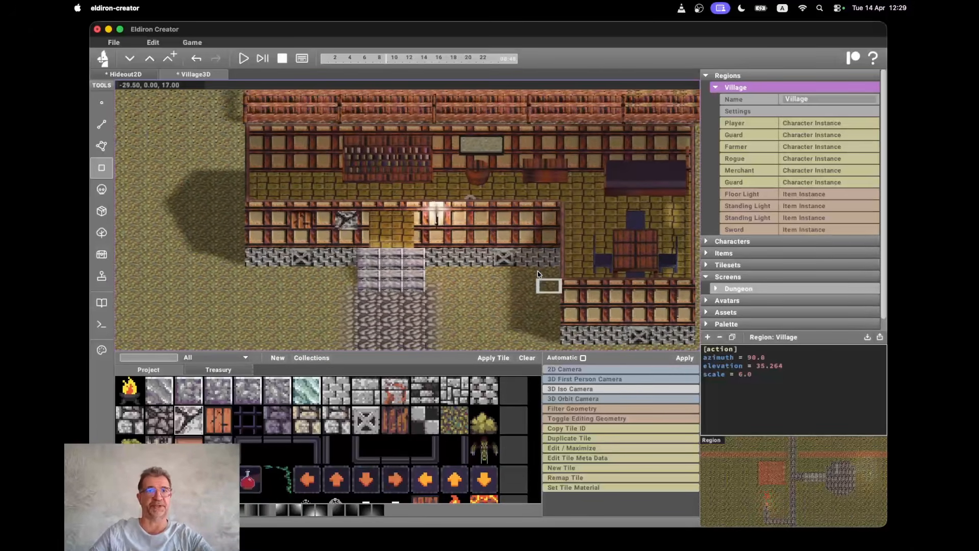
scroll(538, 274, down, 2)
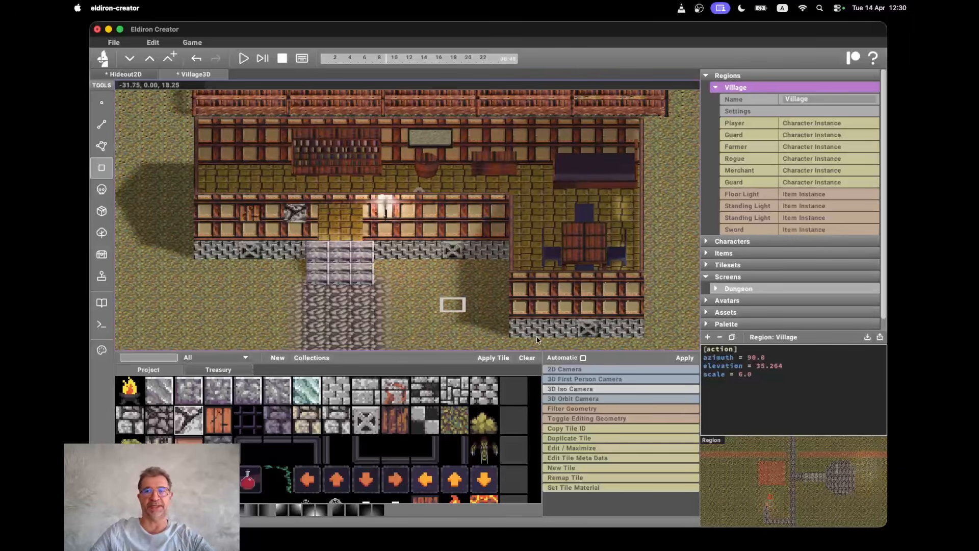
Step: Set the 3D Iso Camera's azimuth to 135.0 and apply it
click(757, 358)
key(BackSpace)
key(BackSpace)
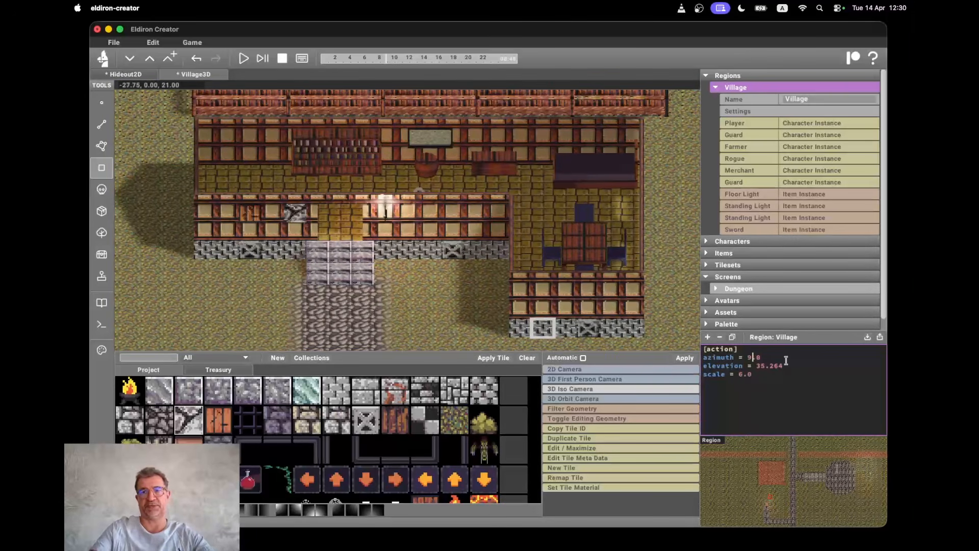
text(135)
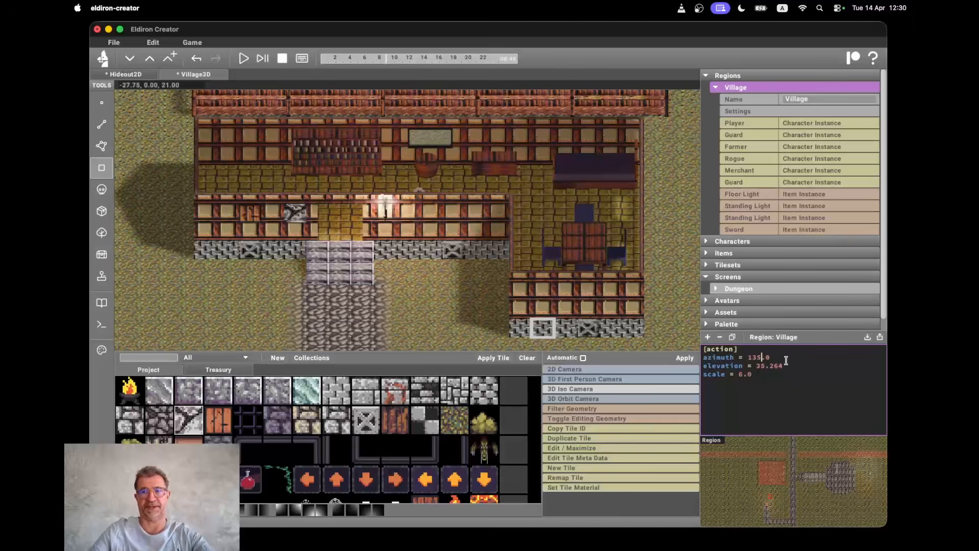
click(684, 359)
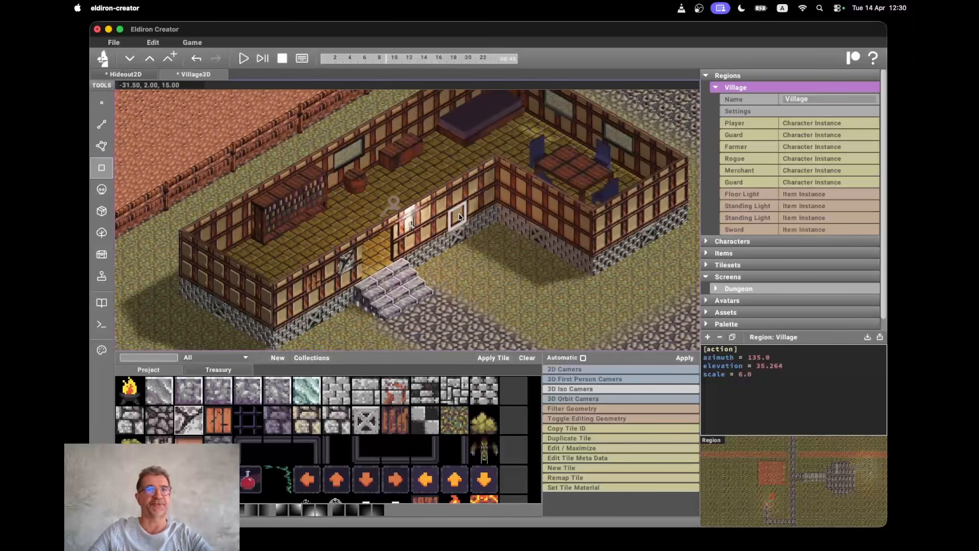
Step: Start the Village game, show it with the Game tool, and test walking and turning the player in first-person view
click(244, 59)
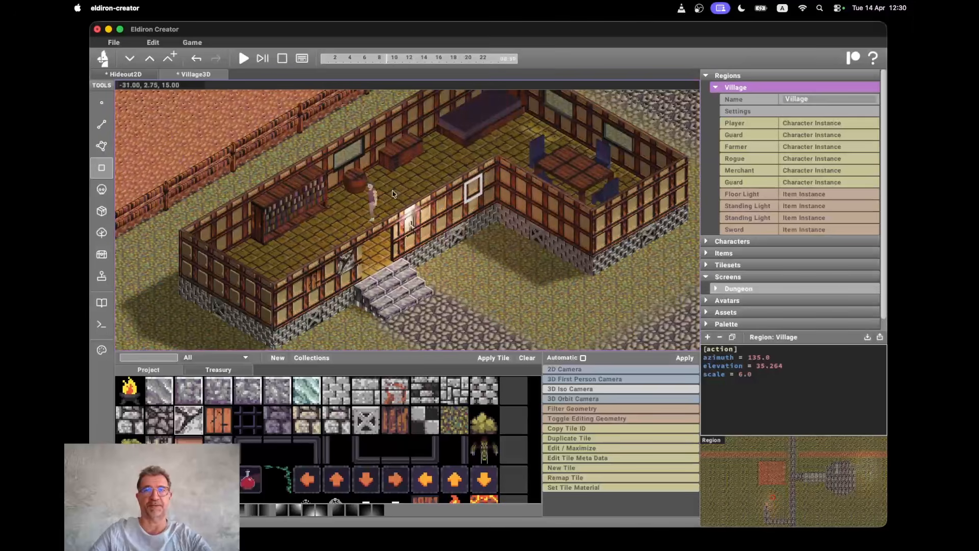
click(101, 277)
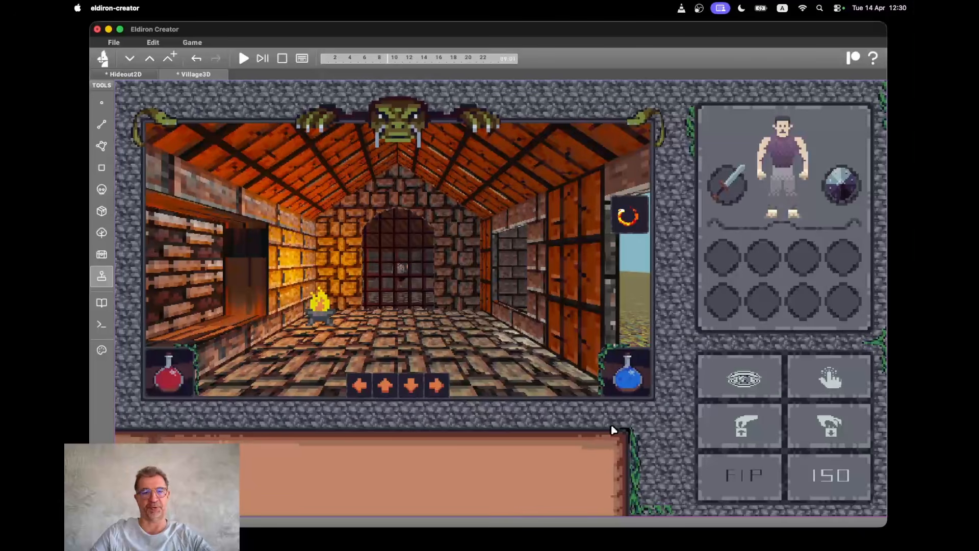
key(Down)
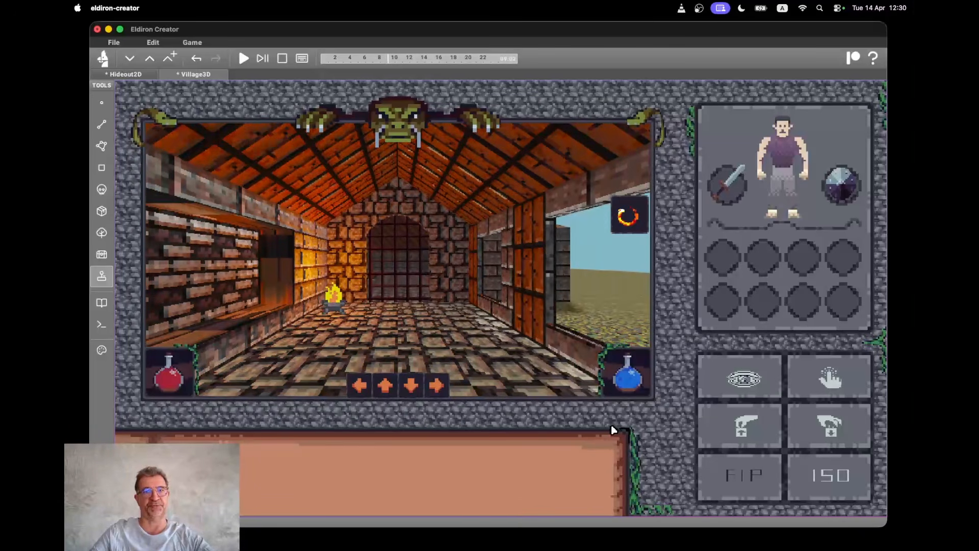
key(Up)
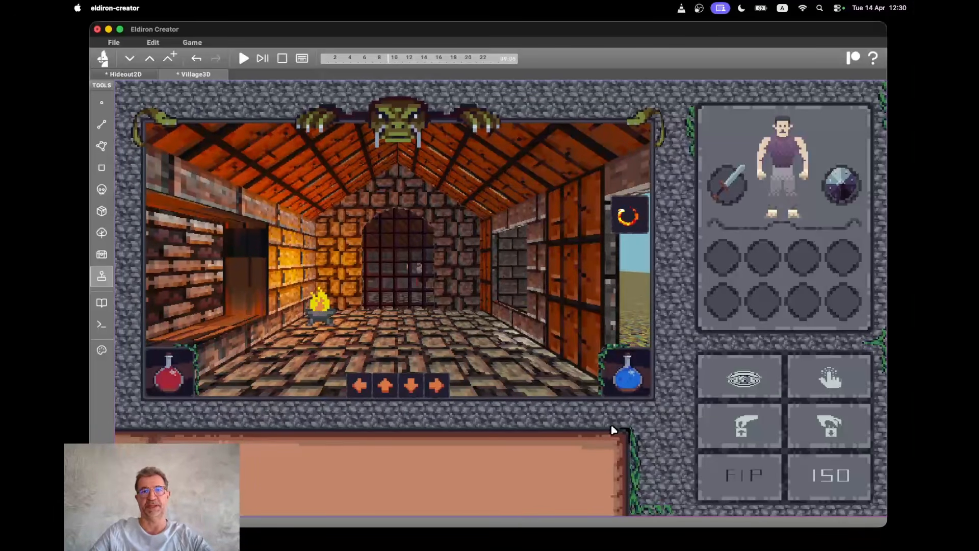
key(Right)
key(Right)
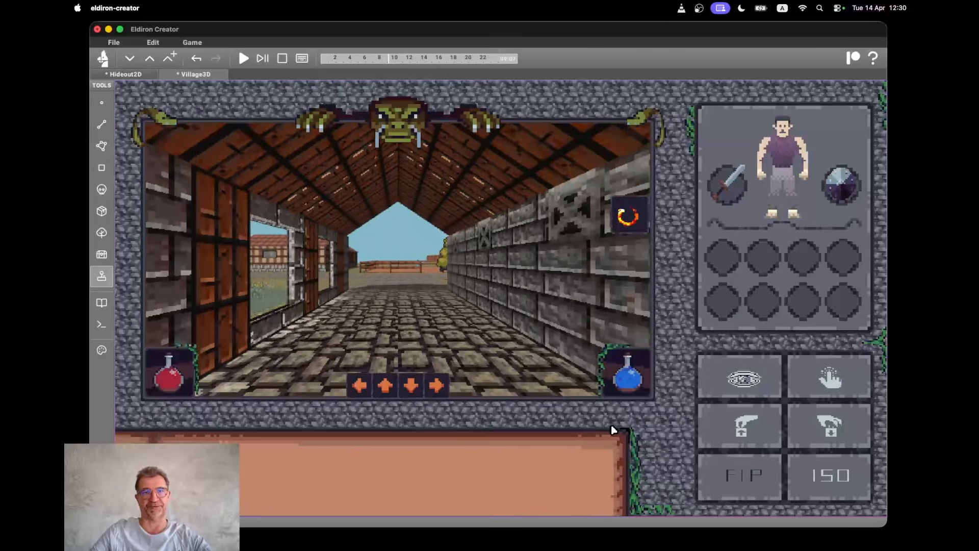
key(Left)
key(Left)
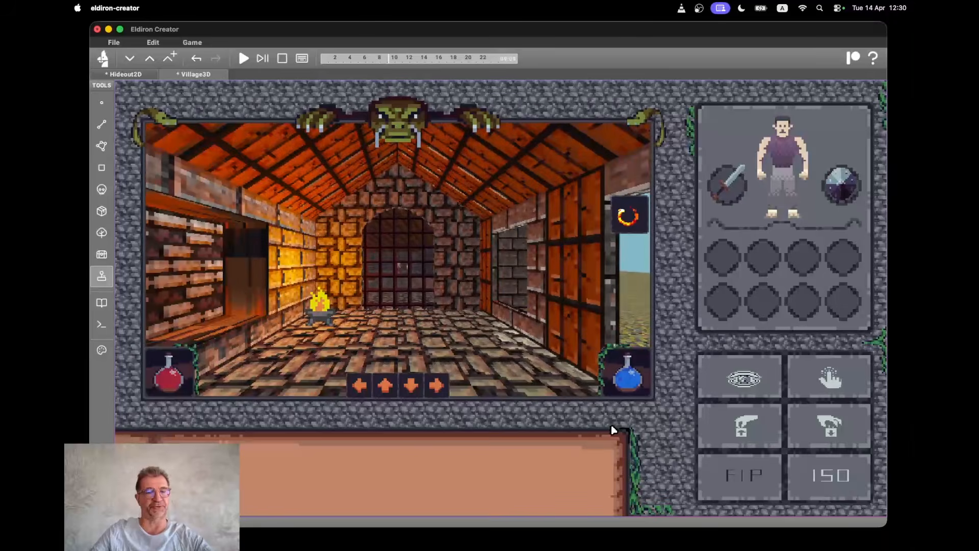
key(Right)
key(Left)
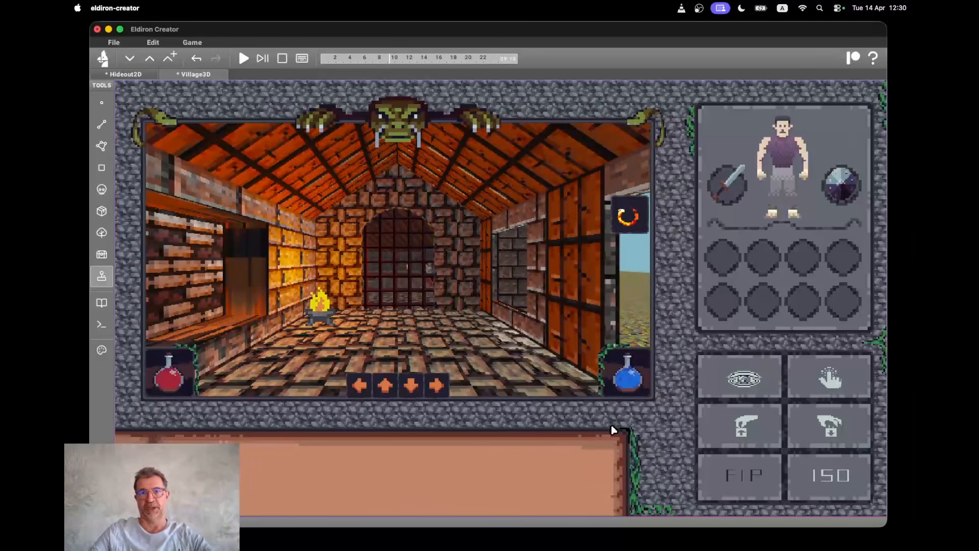
Step: Switch the running game to the isometric view and move the player along the stone corridor
click(833, 477)
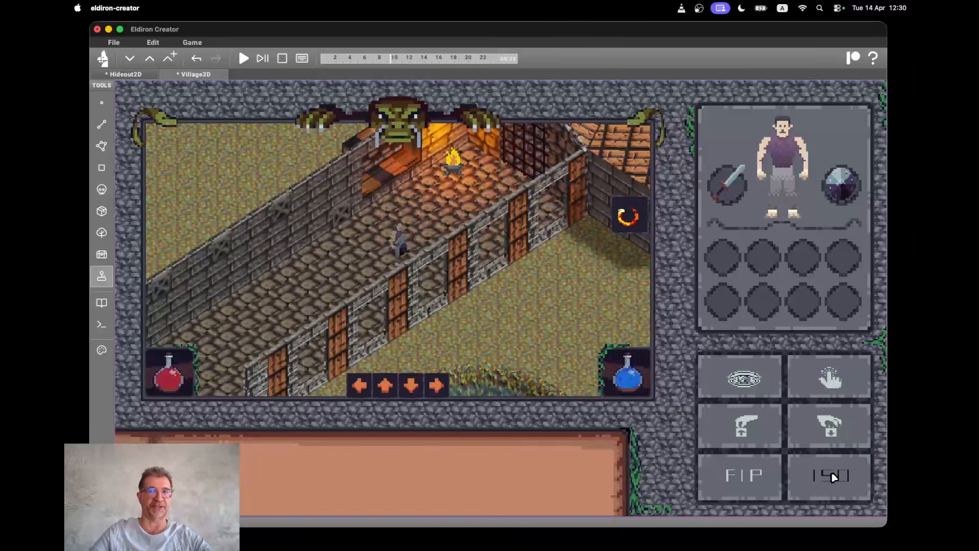
key(a)
key(d)
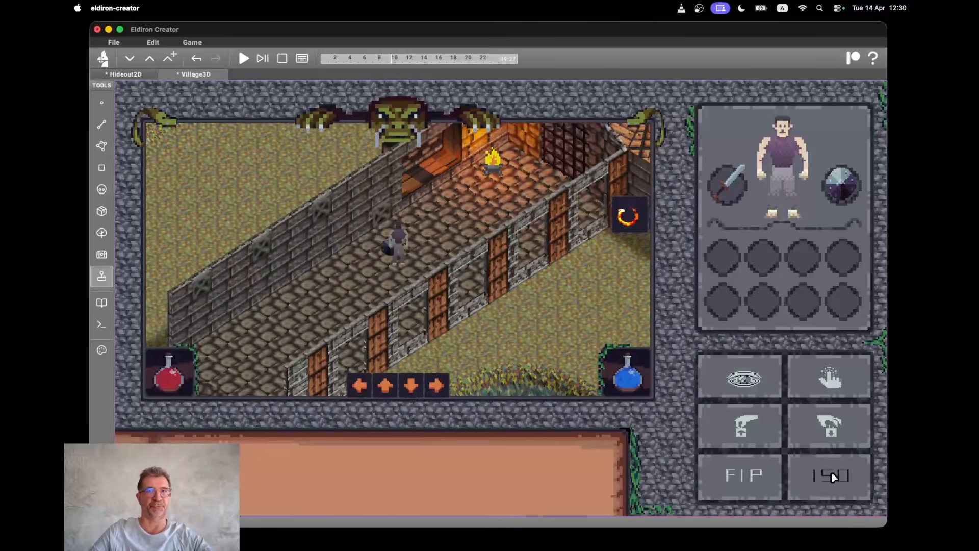
Step: Test the player's movement in the isometric view, stop the game and return to editing the Village region's sectors
key(w)
key(s)
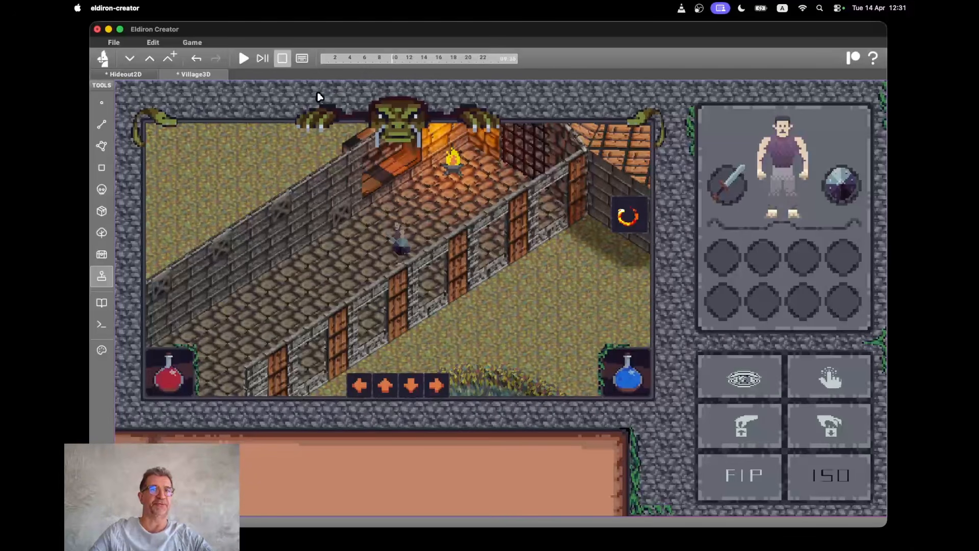
click(282, 58)
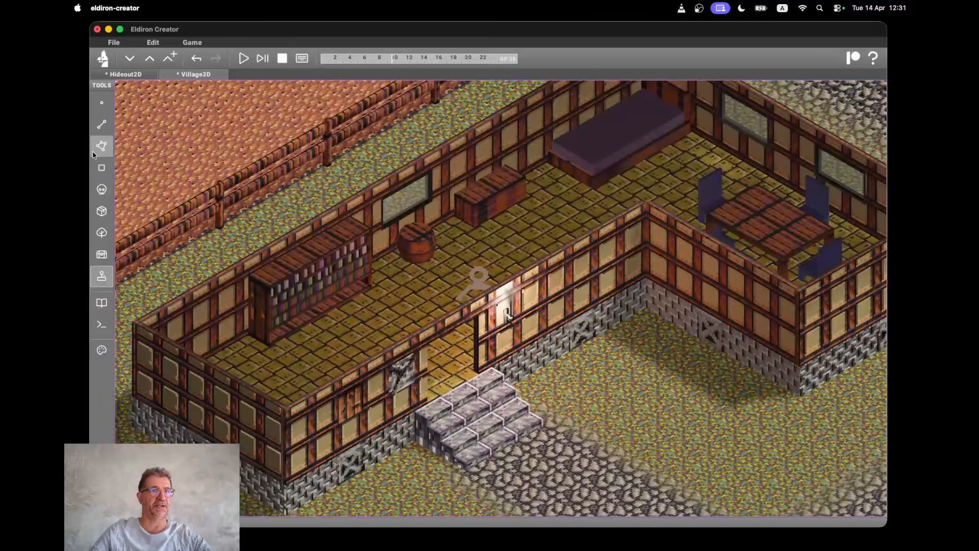
click(102, 147)
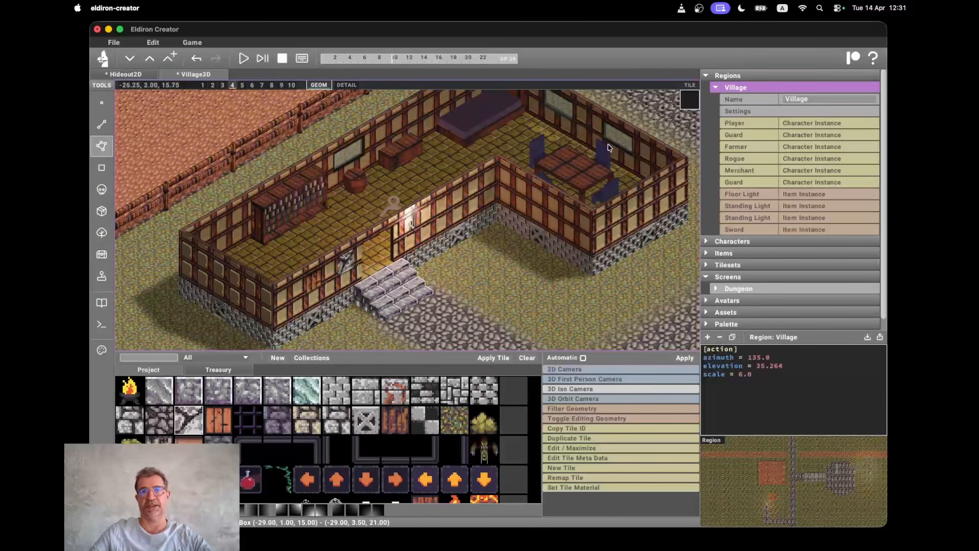
scroll(543, 213, right, 5)
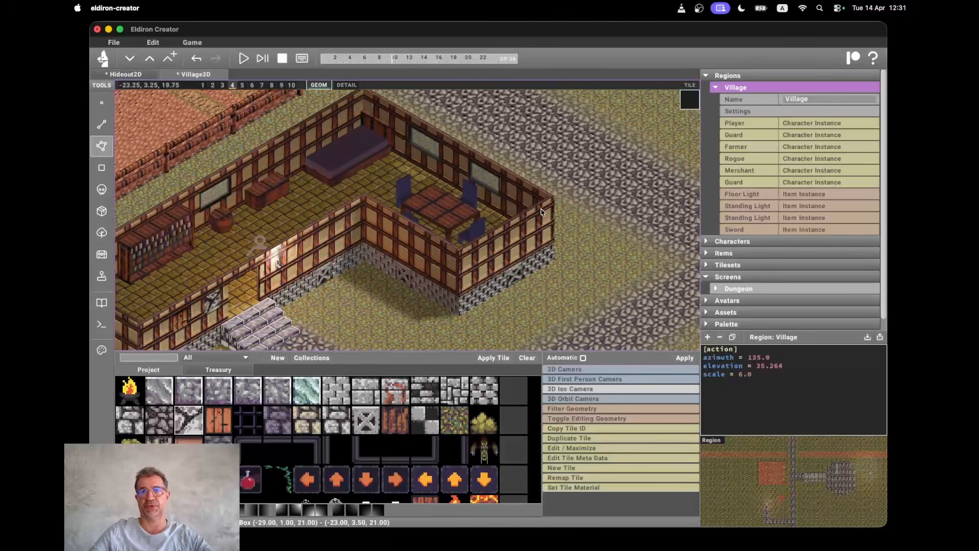
Step: Open the Dungeon screen with its editing geometry shown and bring up the Game widget's settings code
click(740, 288)
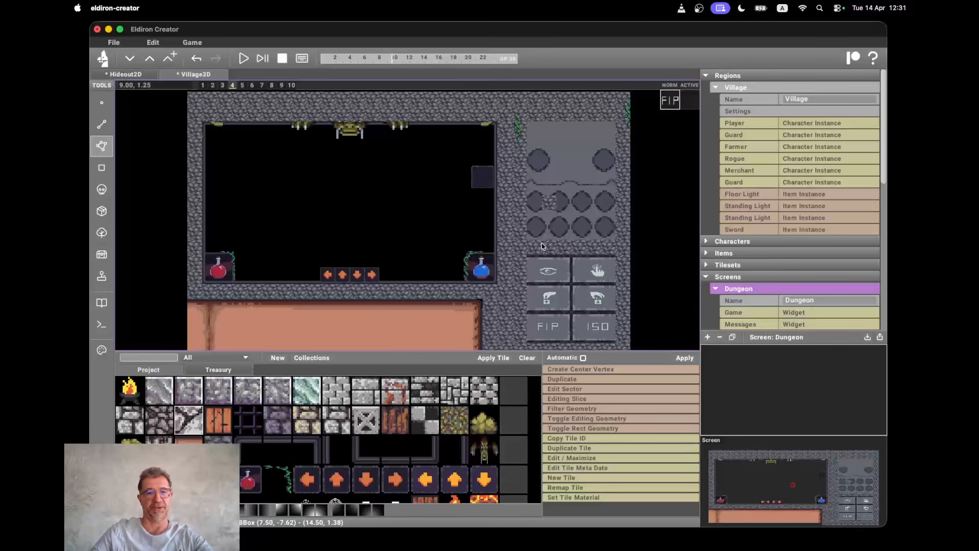
key(super+g)
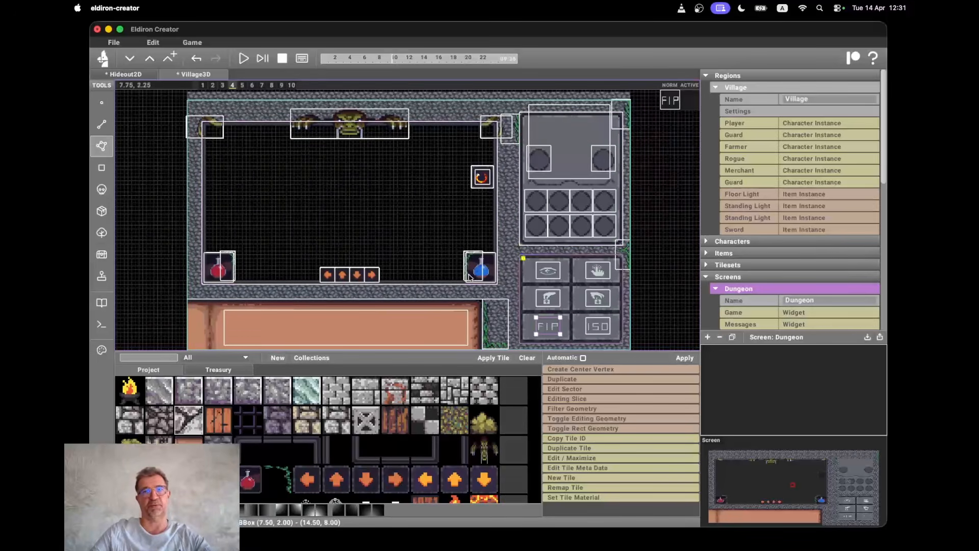
click(416, 238)
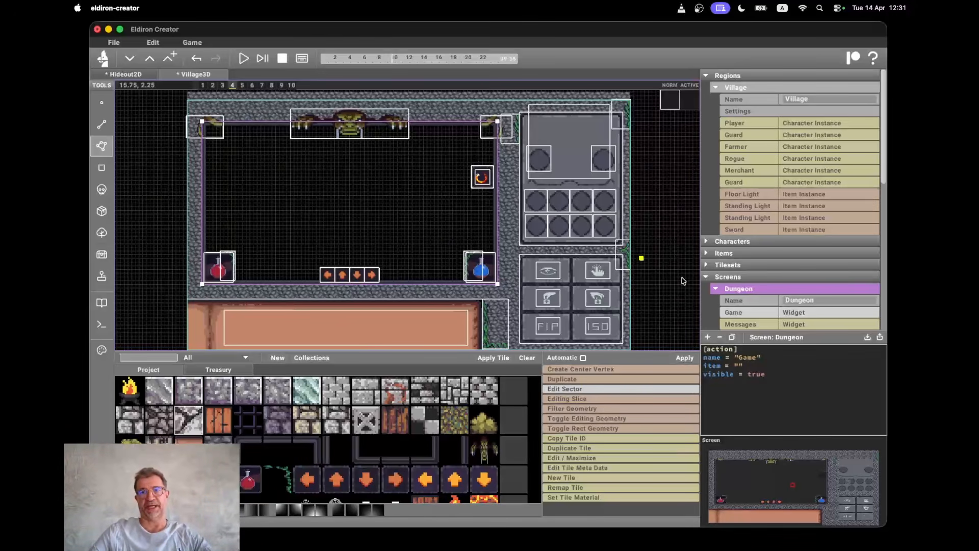
click(721, 313)
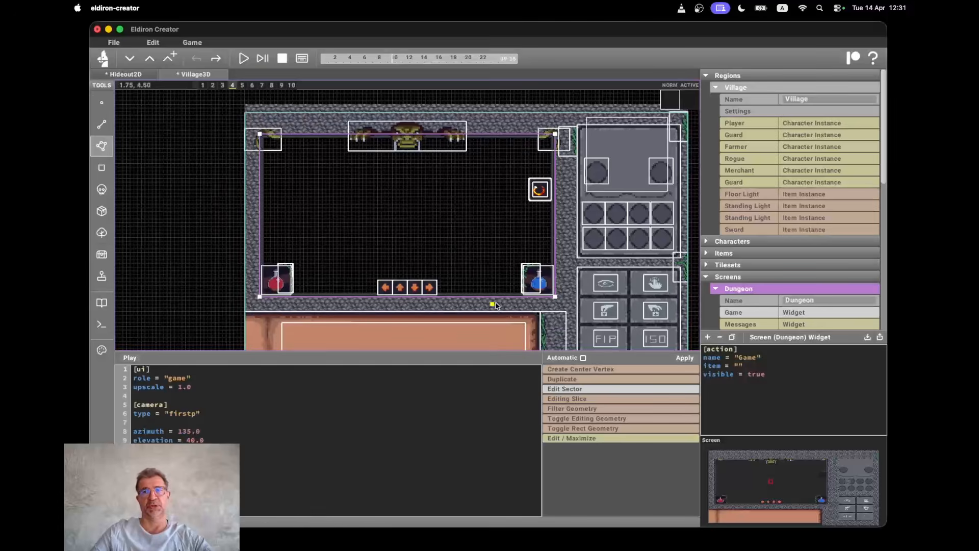
Step: Examine the settings code of the IsoCam and FirstPCam button widgets in the Dungeon screen
scroll(567, 256, down, 1)
scroll(567, 256, down, 3)
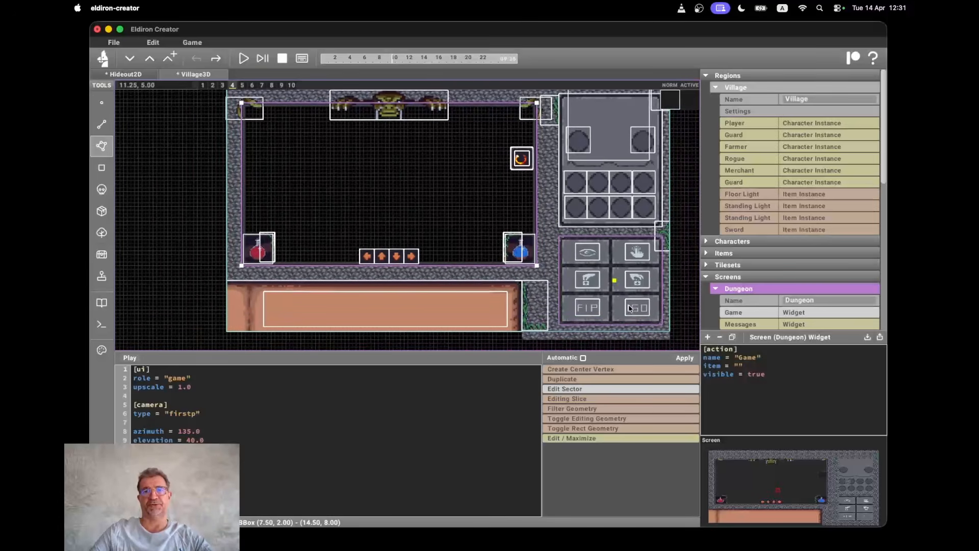
scroll(762, 253, down, 10)
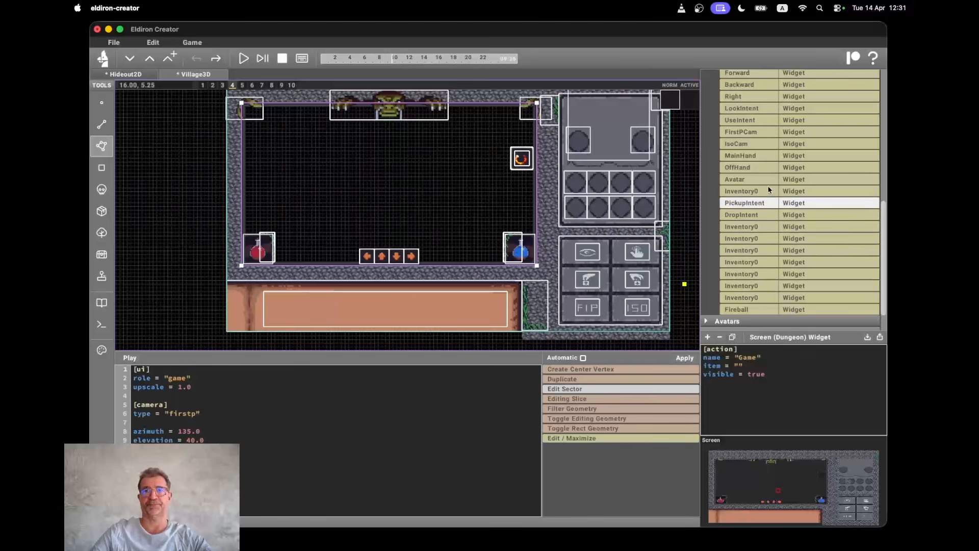
click(756, 146)
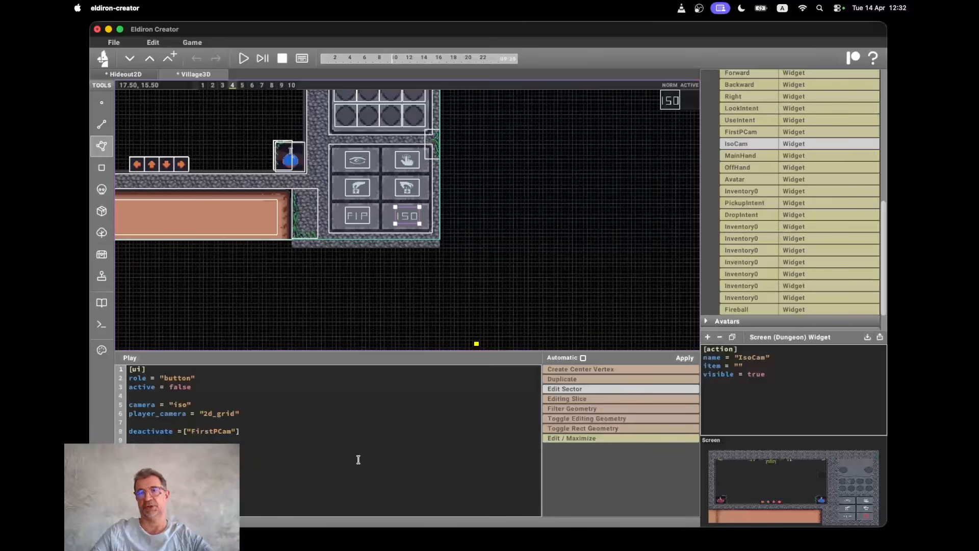
click(761, 133)
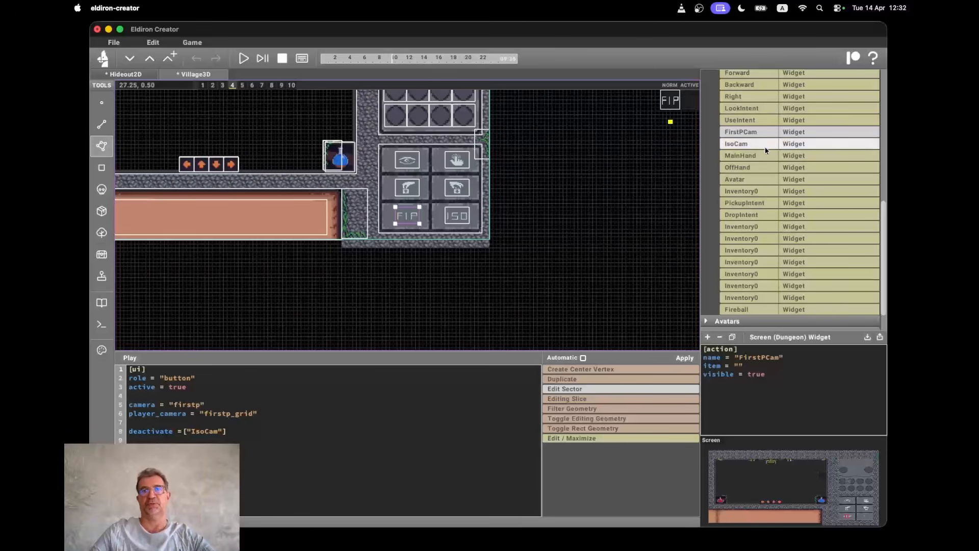
Step: Return to the Village region in the 3D isometric view and open the region's settings code
scroll(750, 145, up, 10)
click(747, 98)
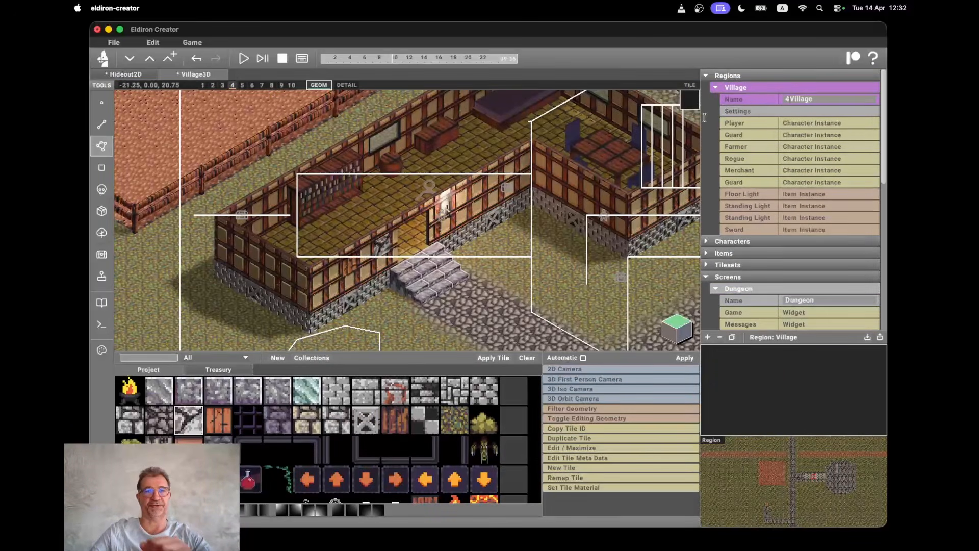
scroll(477, 149, right, 3)
scroll(476, 149, right, 1)
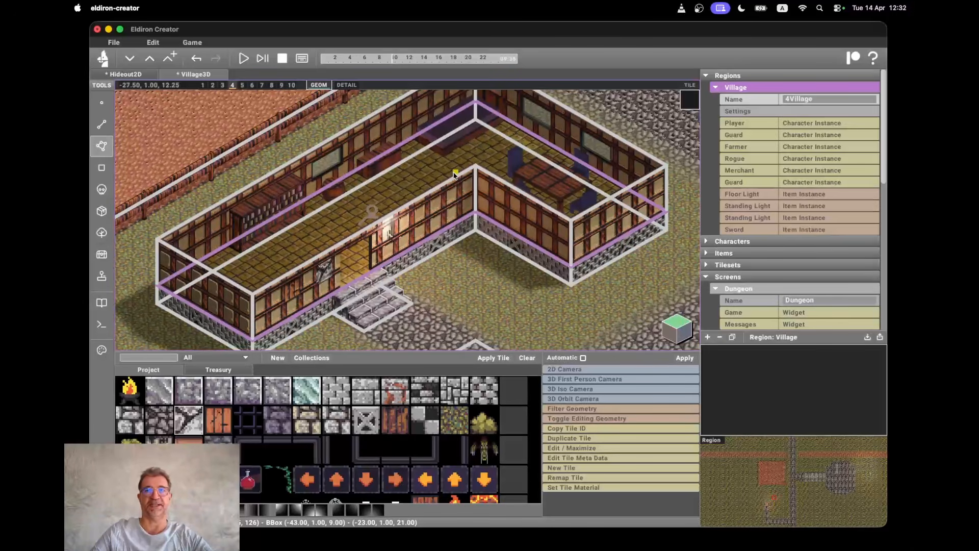
click(755, 111)
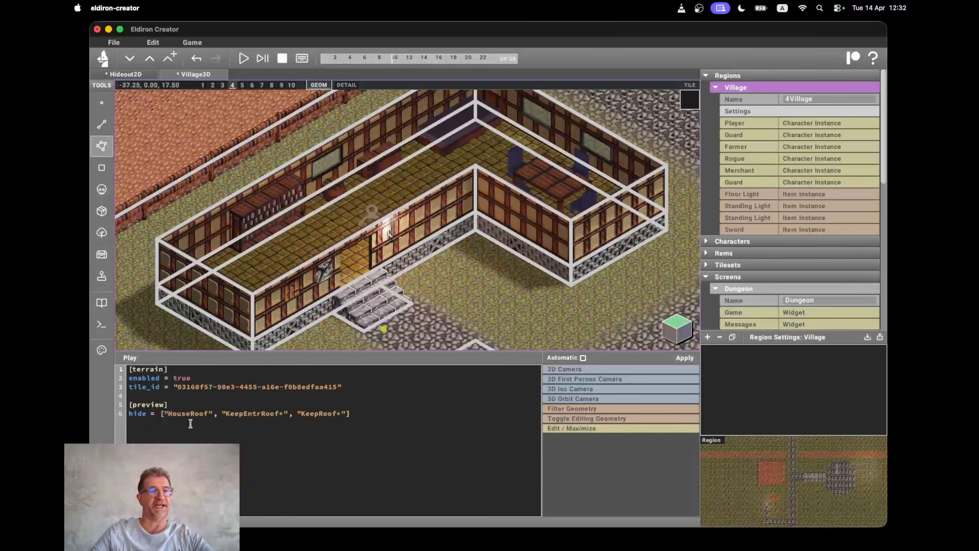
Step: Comment out the hide list in the [preview] section with # to preview the roofs, and uncomment it again
click(151, 410)
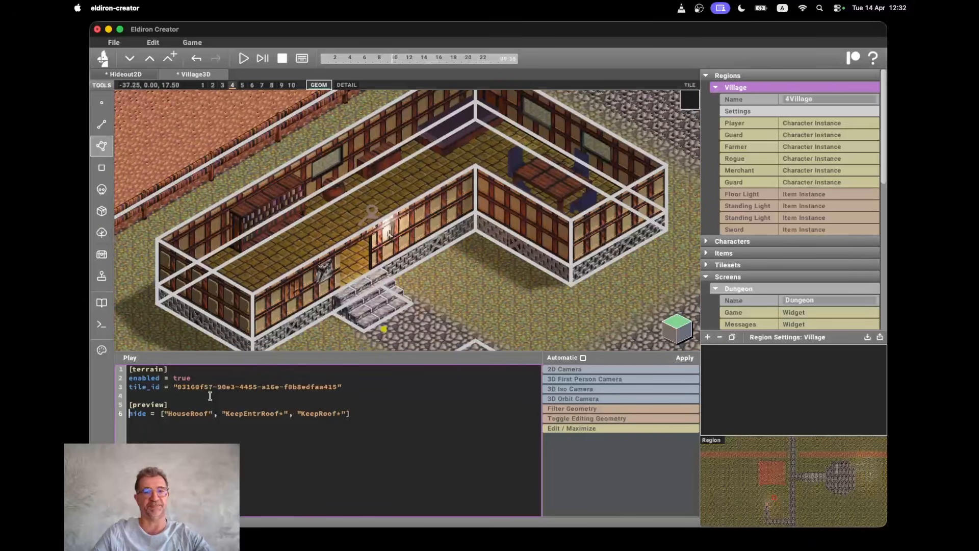
text(#)
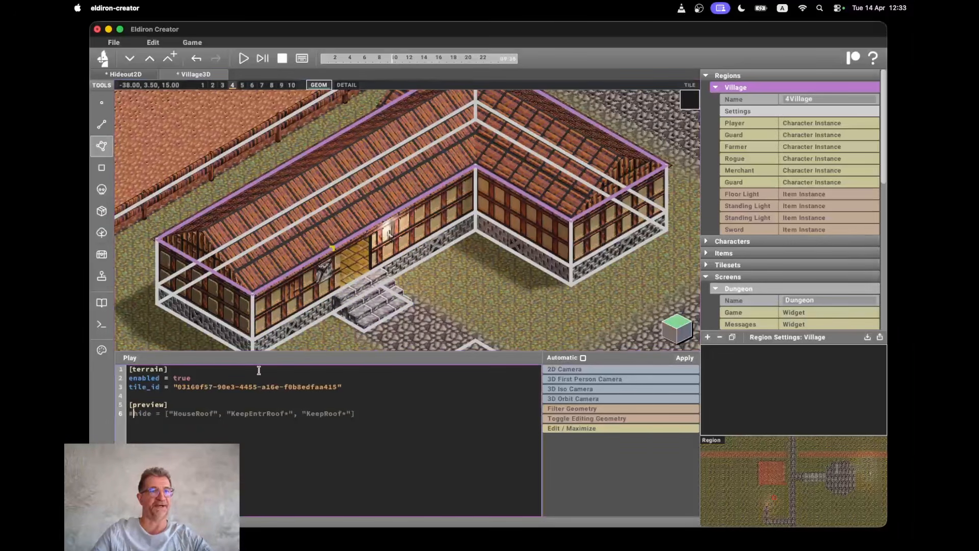
key(BackSpace)
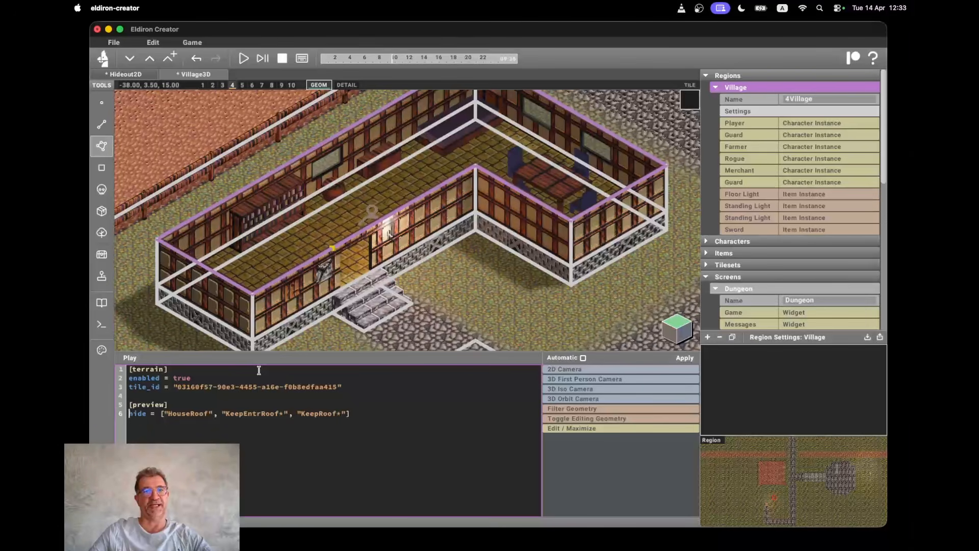
Step: Select the KeepEntrance sector in the 2D view, examine its [iso] hide_on_enter setting and return to the 3D isometric view
text(2)
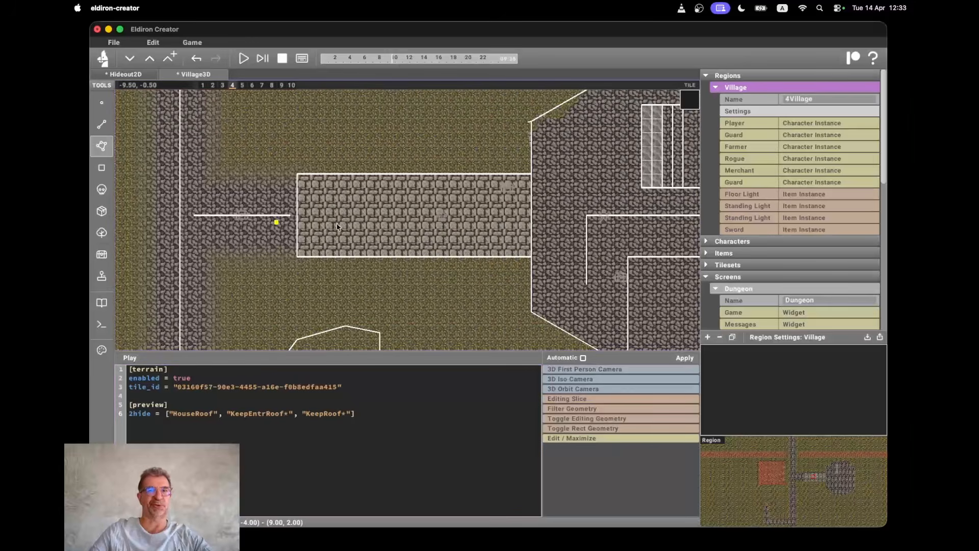
click(397, 220)
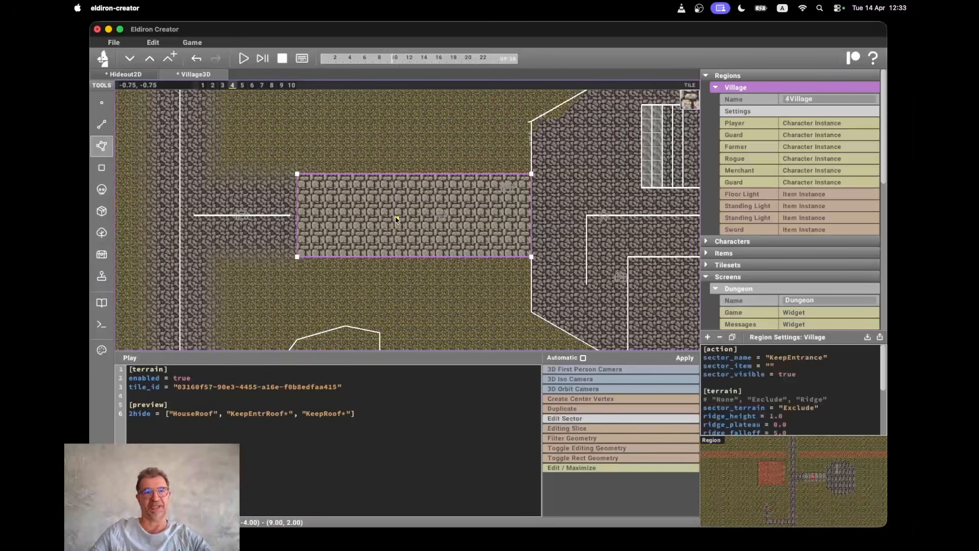
click(741, 100)
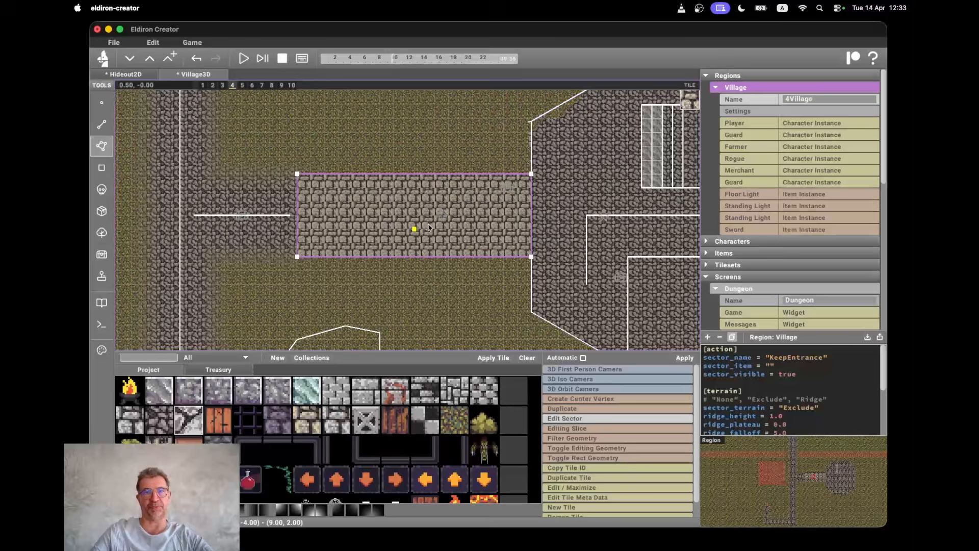
scroll(768, 384, down, 5)
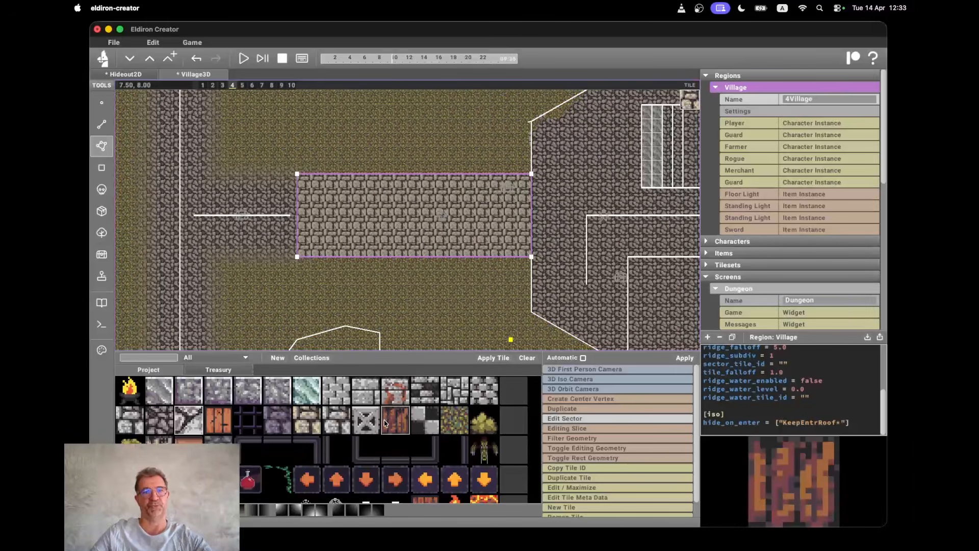
key(alt+3)
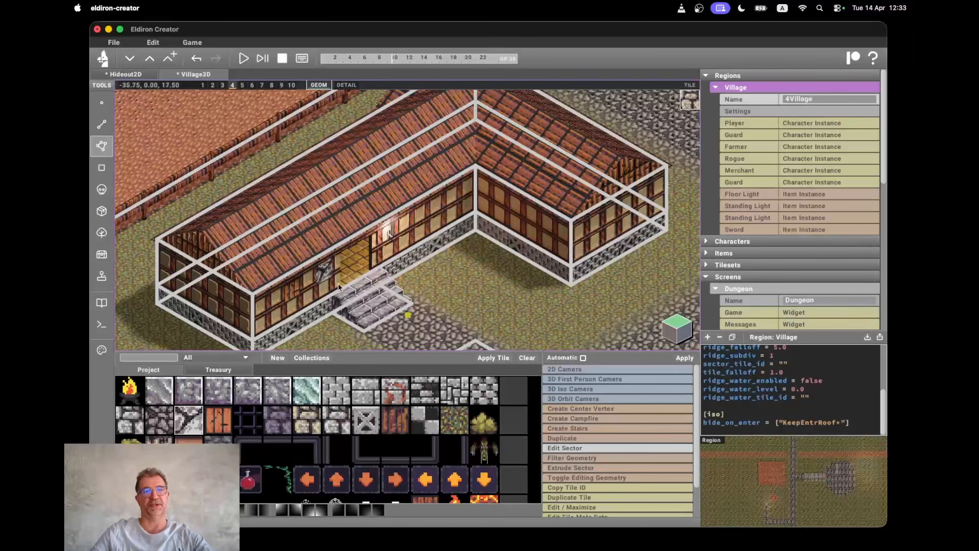